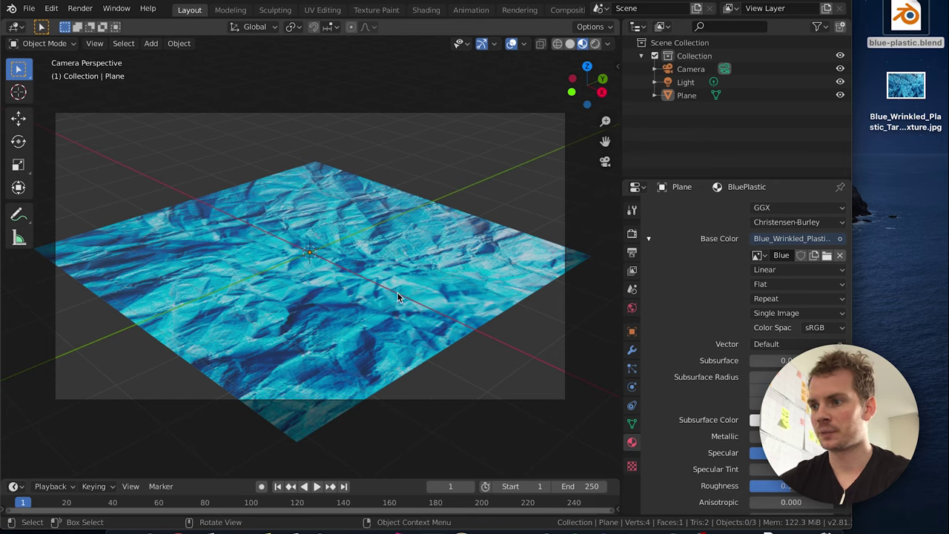
Preview the tarp texture JPG, then save the blue-plastic scene in Blender.
click(897, 89)
key(space)
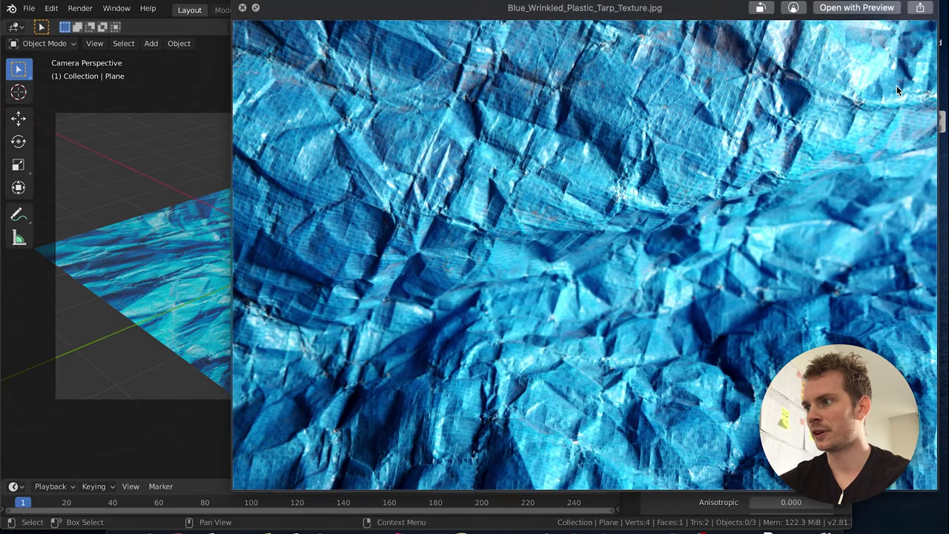
key(space)
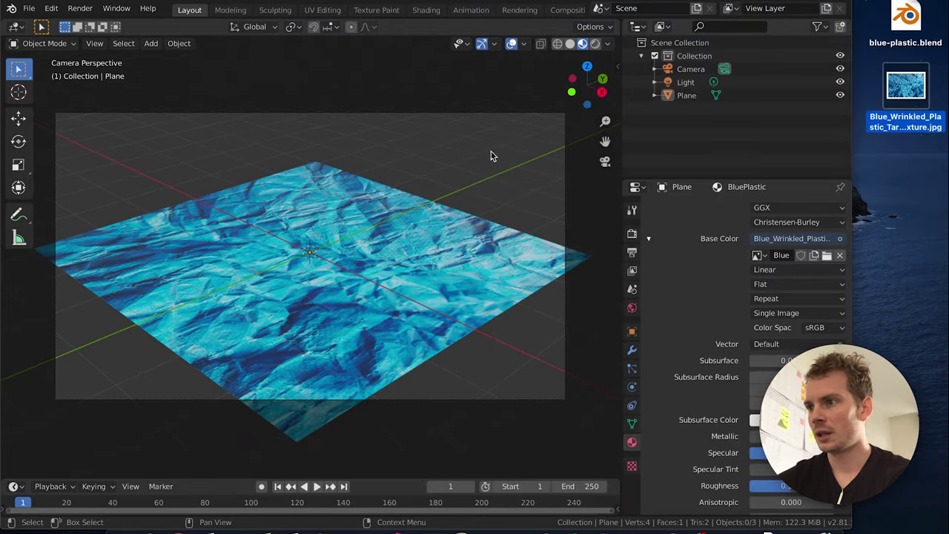
click(459, 6)
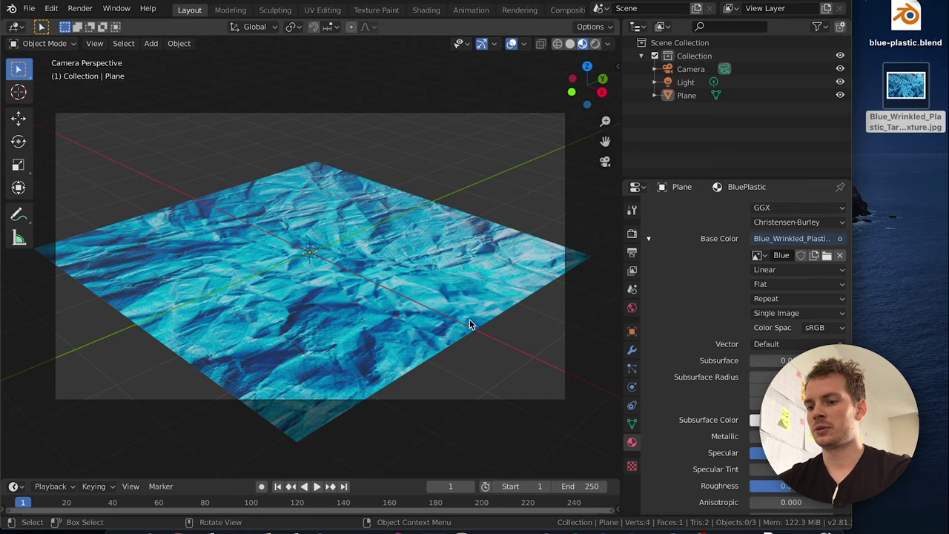
key(ctrl+s)
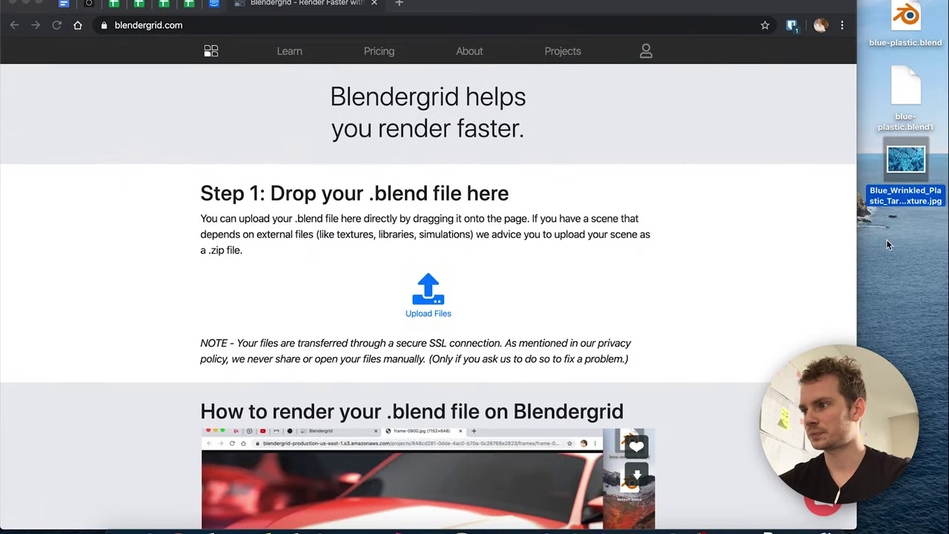
Upload blue-plastic.blend, delete the older duplicate, and open the new project showing one missing image.
click(907, 15)
drag(904, 15, 429, 297)
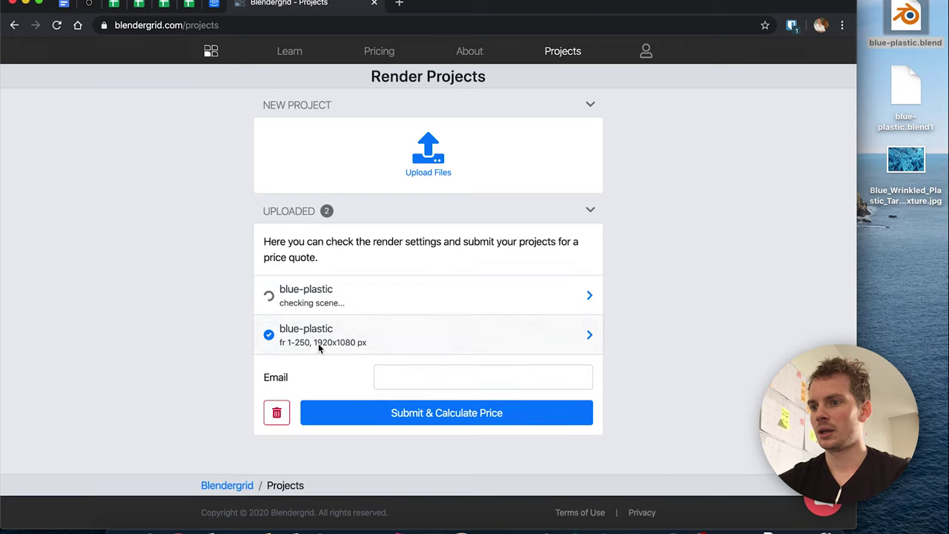
click(276, 413)
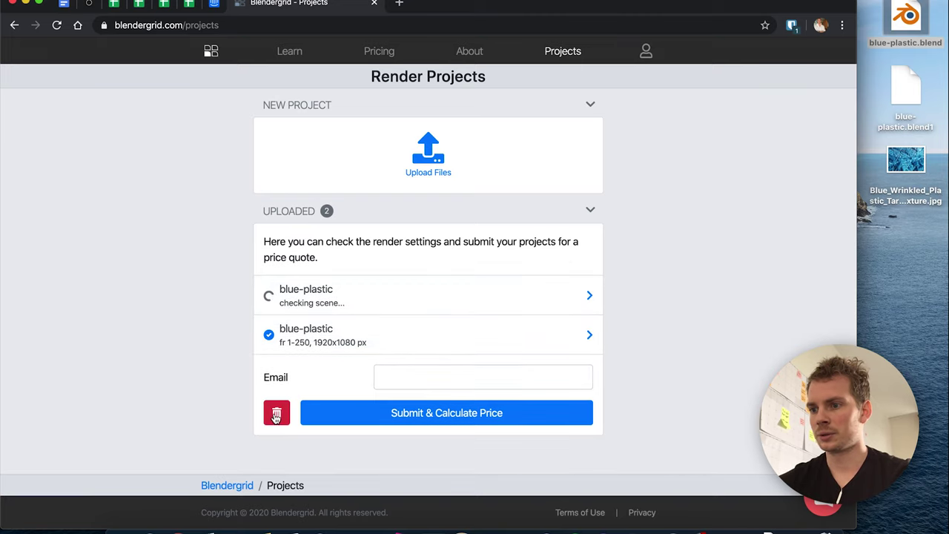
click(398, 466)
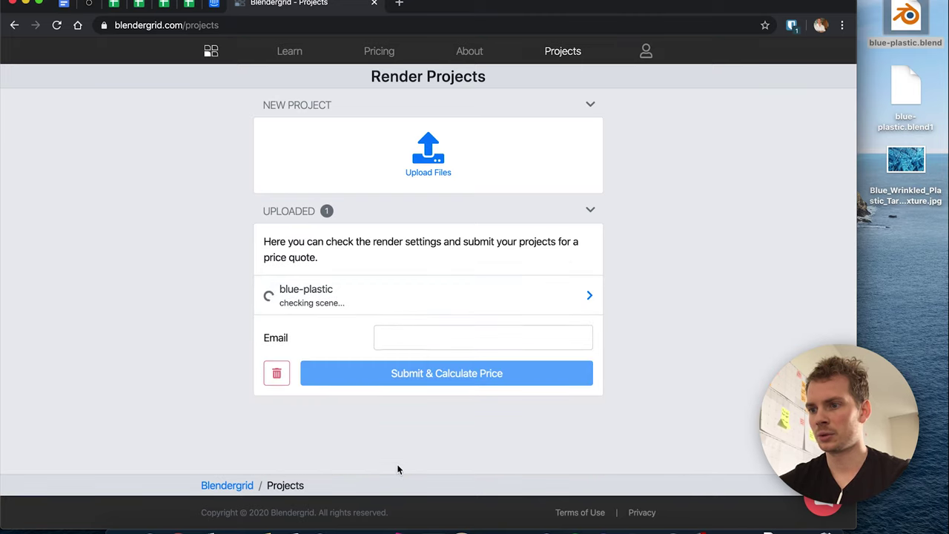
click(327, 294)
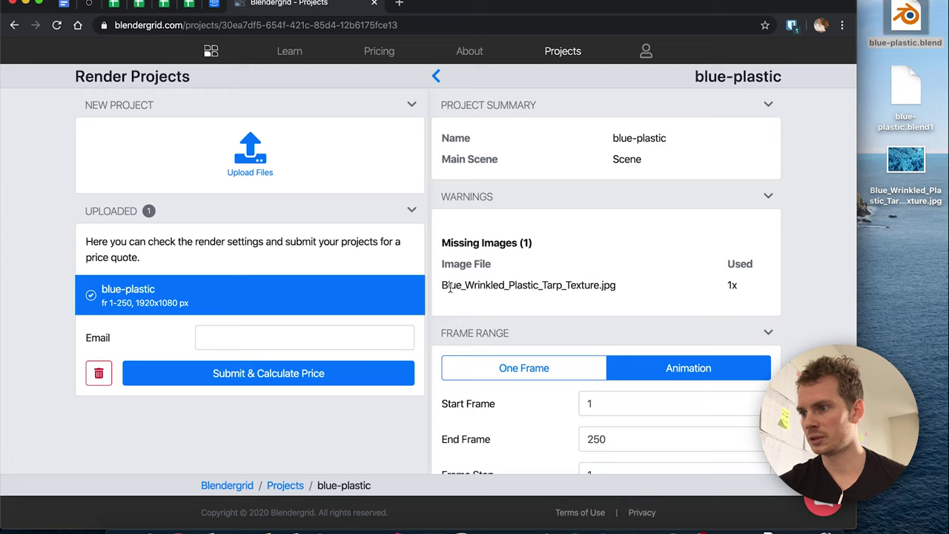
Match the missing texture's file name on Blendergrid against the tarp JPG on the desktop.
drag(449, 288, 627, 285)
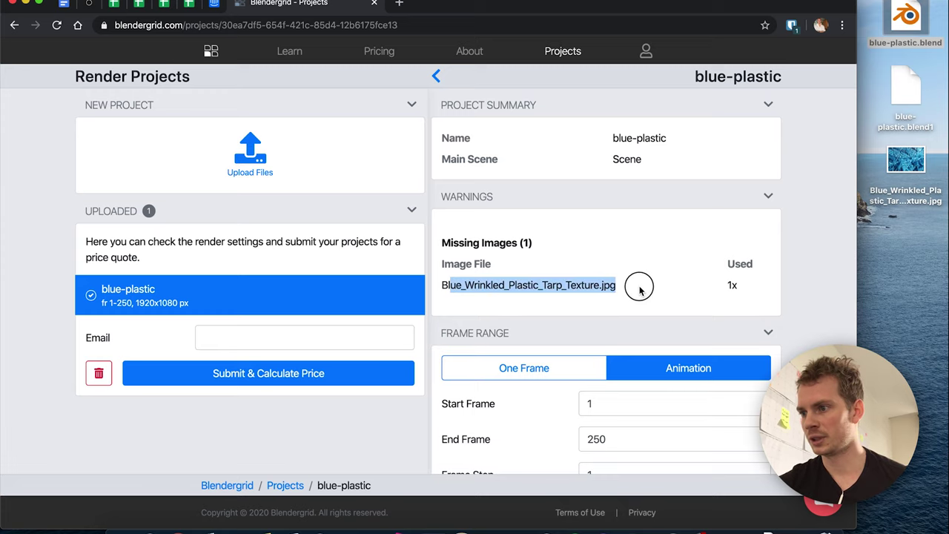
click(906, 159)
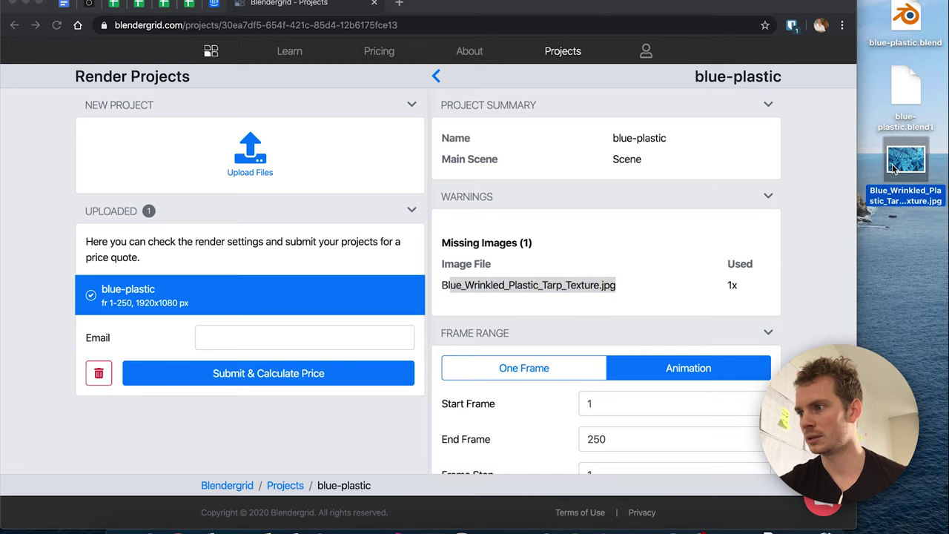
click(587, 246)
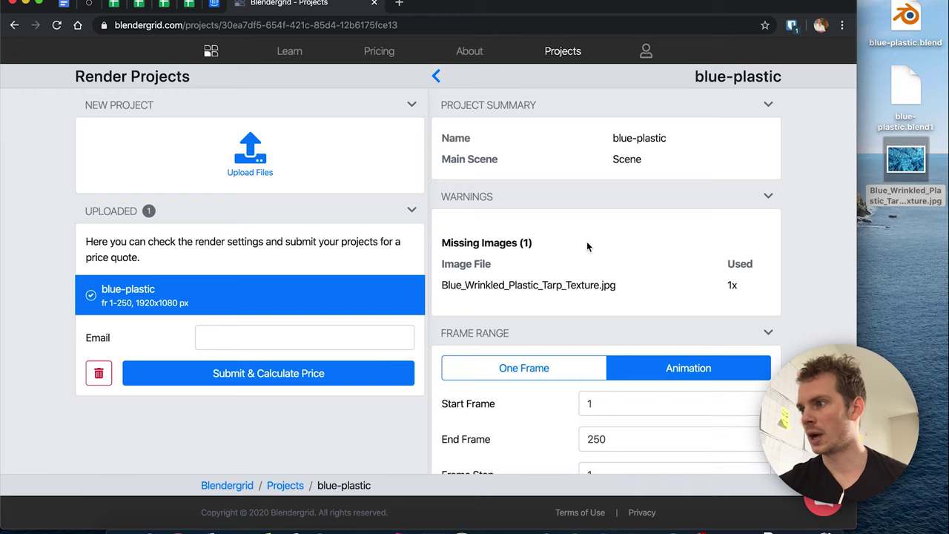
click(930, 276)
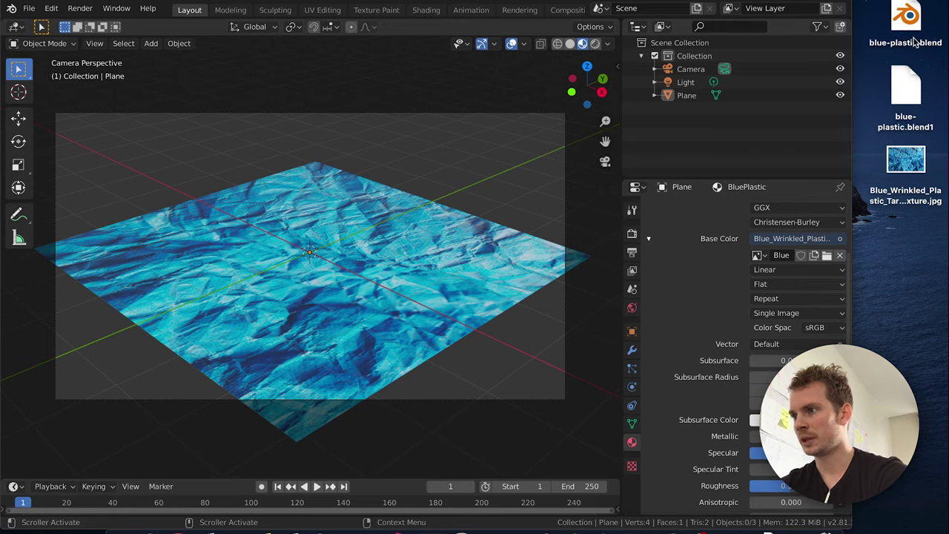
Delete the blue-plastic.blend1 backup file from the desktop.
click(906, 122)
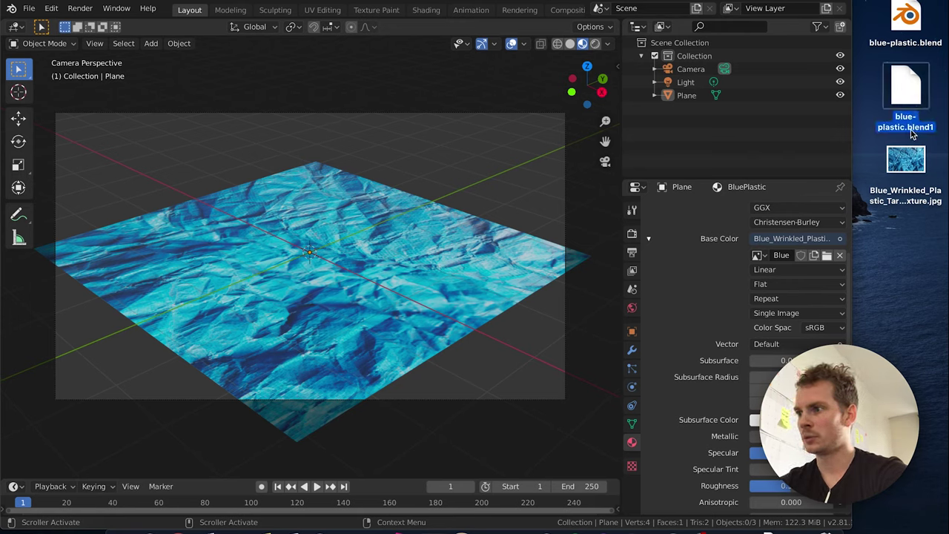
key(super+BackSpace)
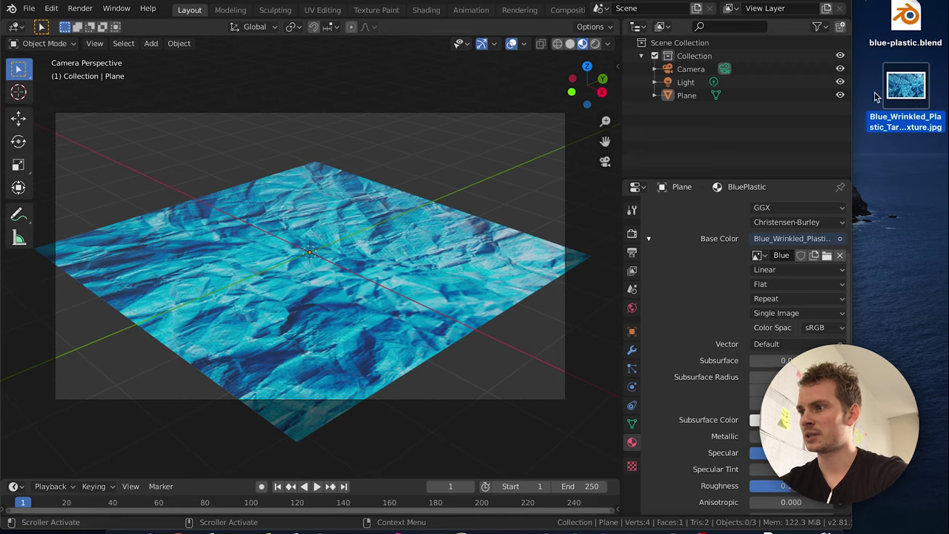
click(876, 97)
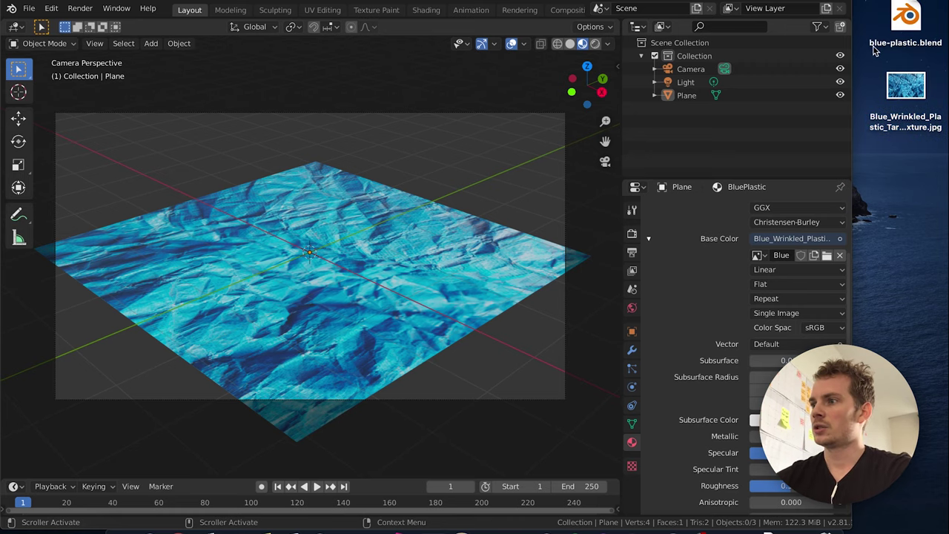
Compress blue-plastic.blend and the tarp texture JPG together into Archive.zip.
click(912, 94)
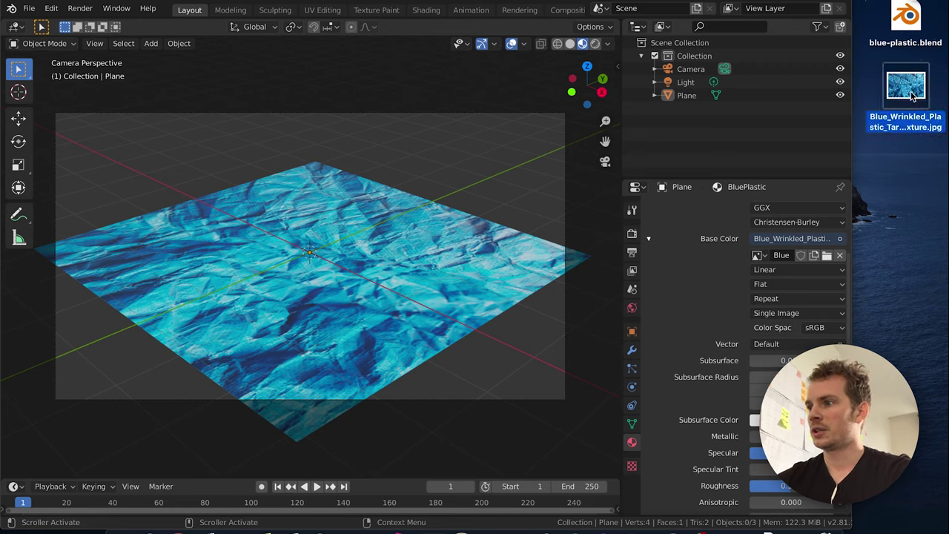
super+click(916, 42)
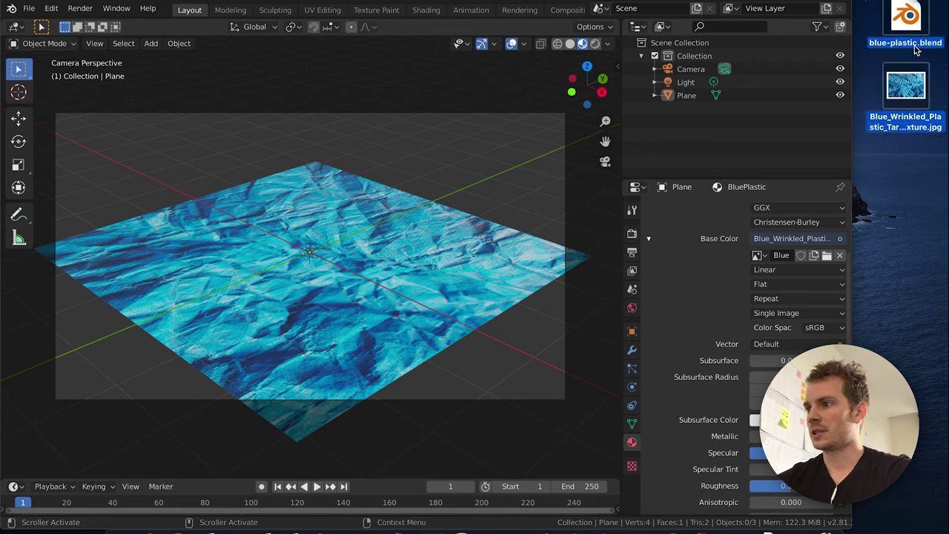
right_click(910, 97)
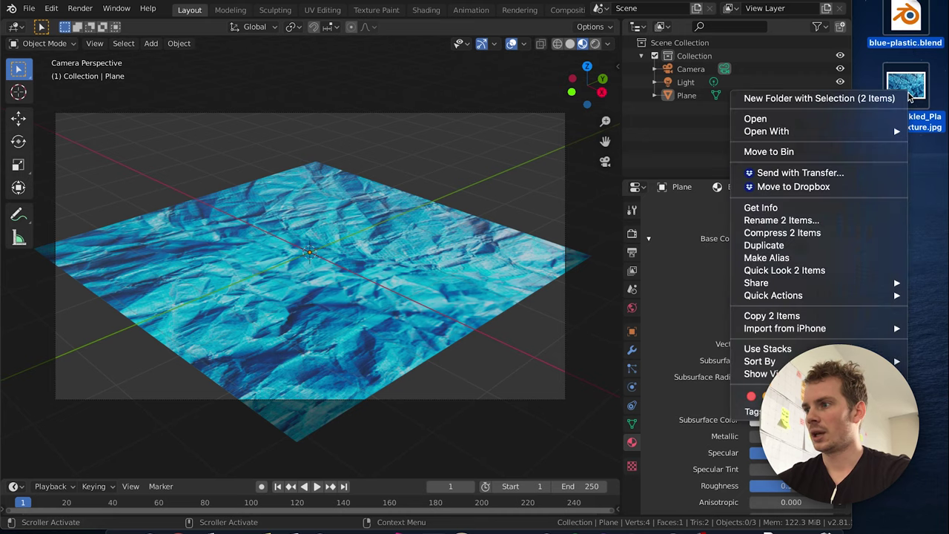
click(854, 236)
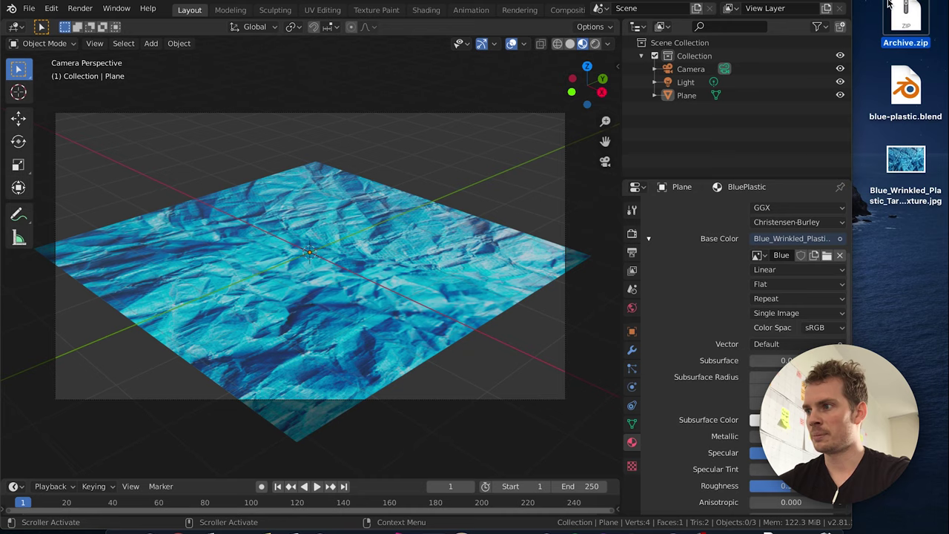
click(877, 62)
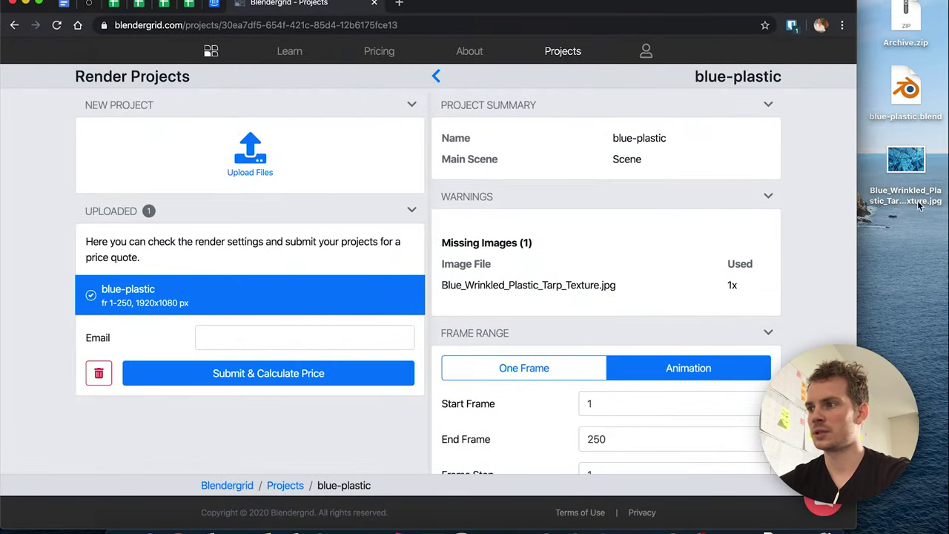
Upload Archive.zip as a second project and compare its clean check with the first project's warning.
click(906, 250)
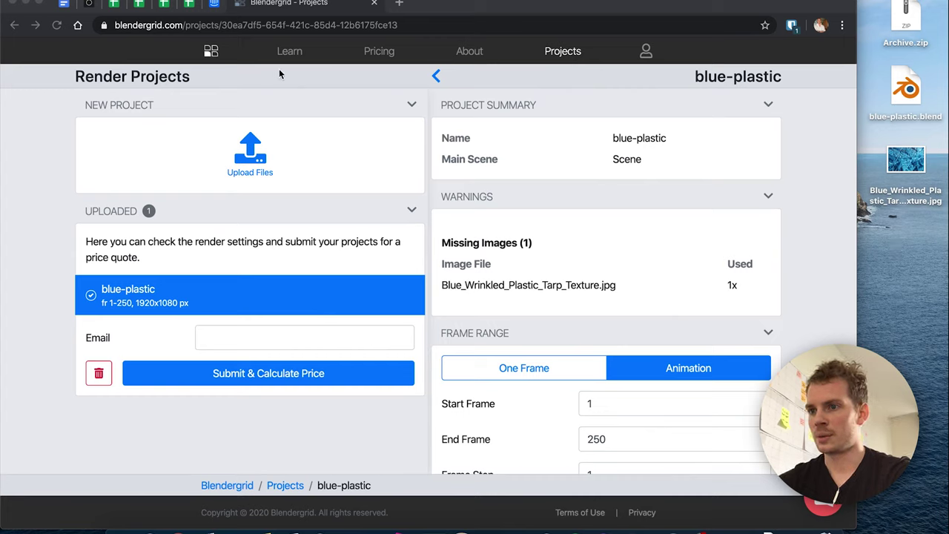
mouse_move(906, 20)
mouse_down()
mouse_move(262, 169)
mouse_move(263, 160)
mouse_up()
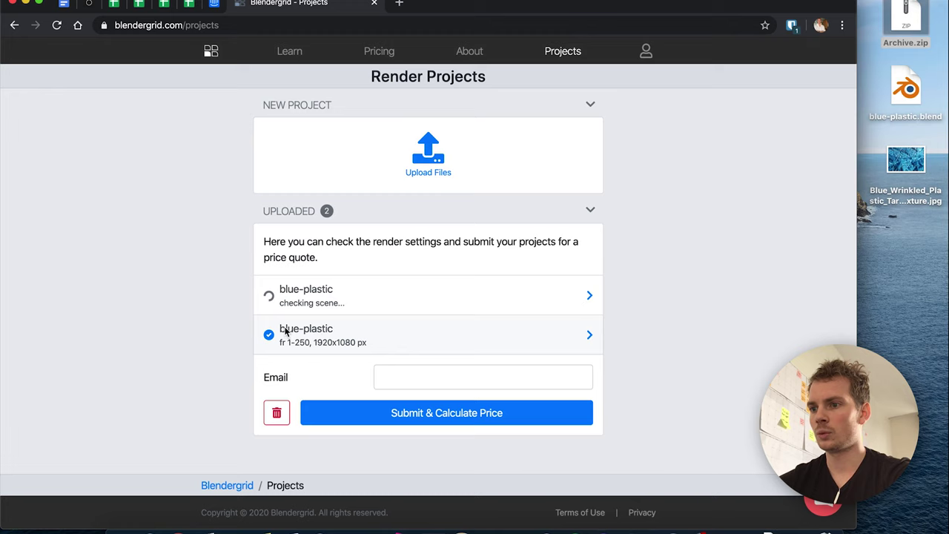
click(338, 301)
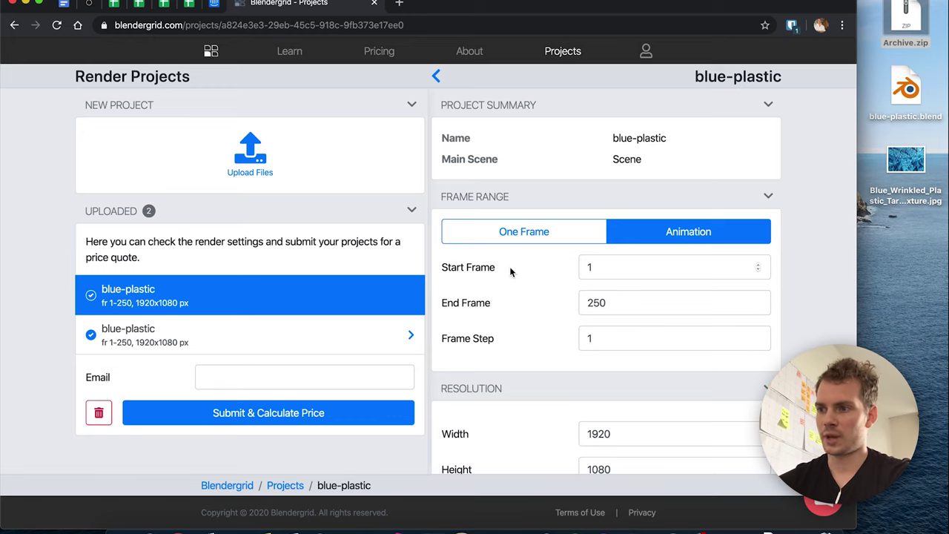
click(150, 330)
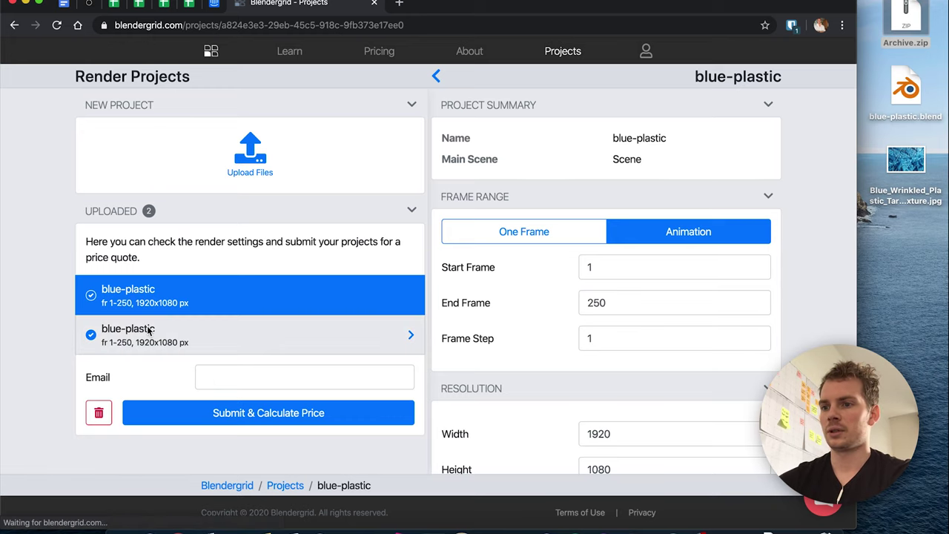
Compare the two blue-plastic projects to find which reports the missing texture.
click(202, 300)
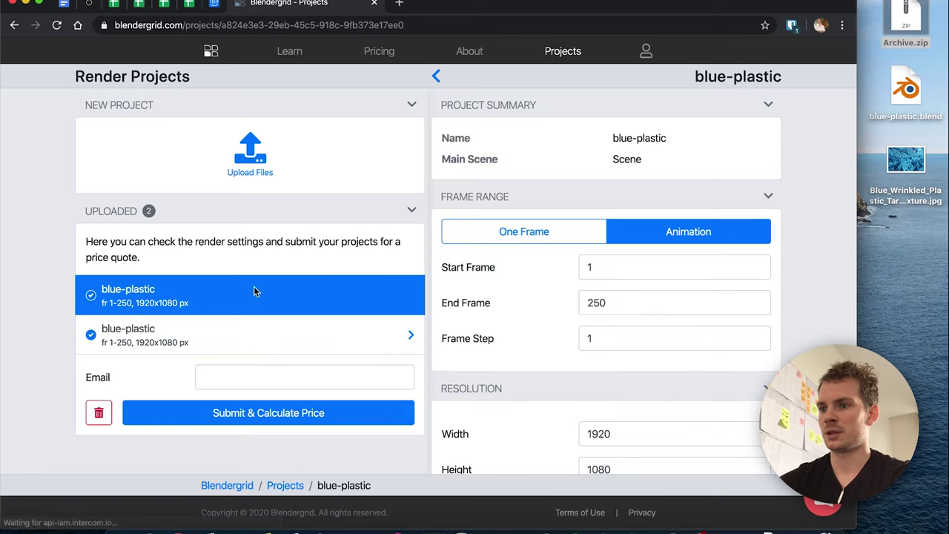
click(178, 330)
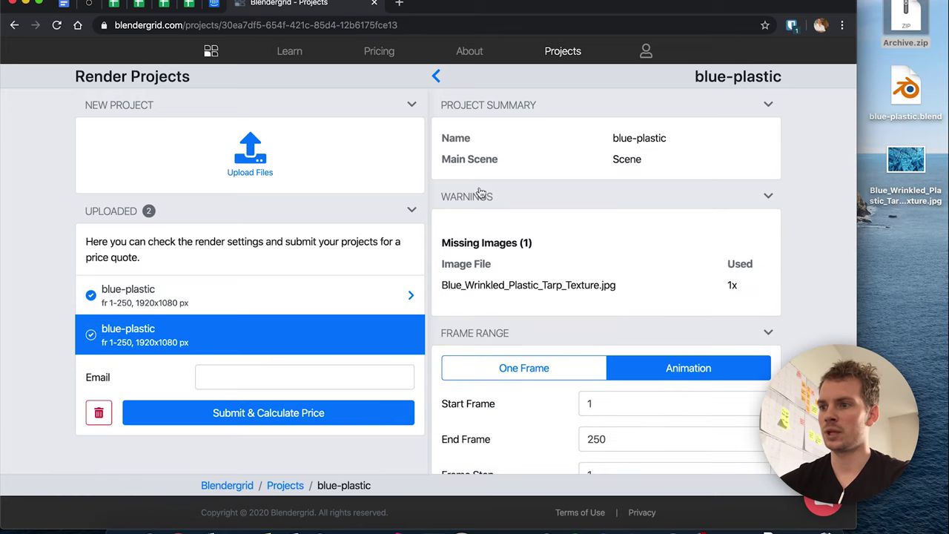
key(ctrl+Left)
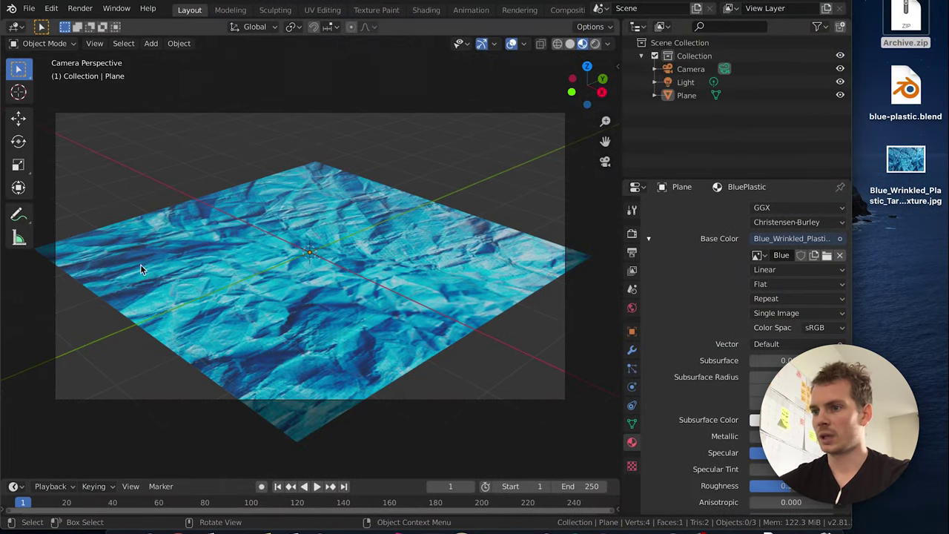
key(ctrl+Right)
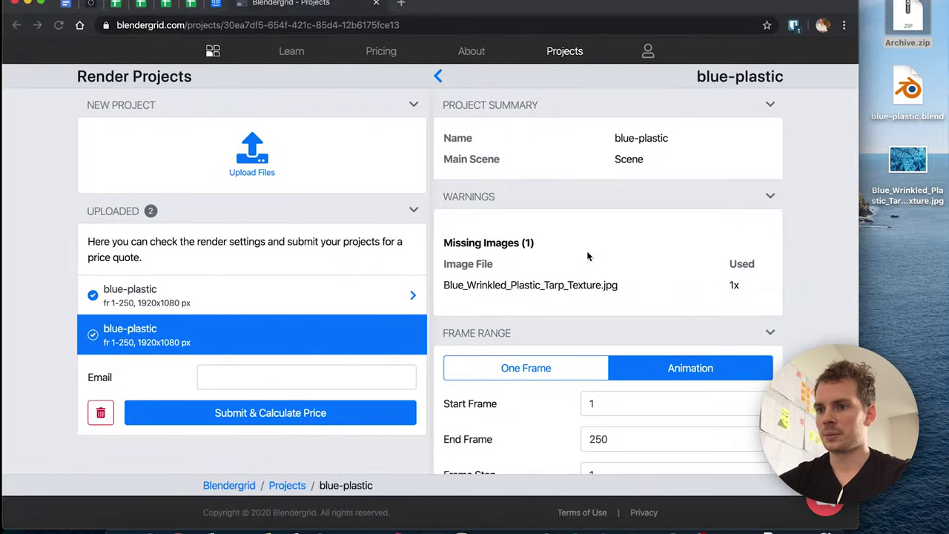
Delete the blue-plastic projects, confirming 'Yes, I'm sure', and return to Blender.
click(98, 412)
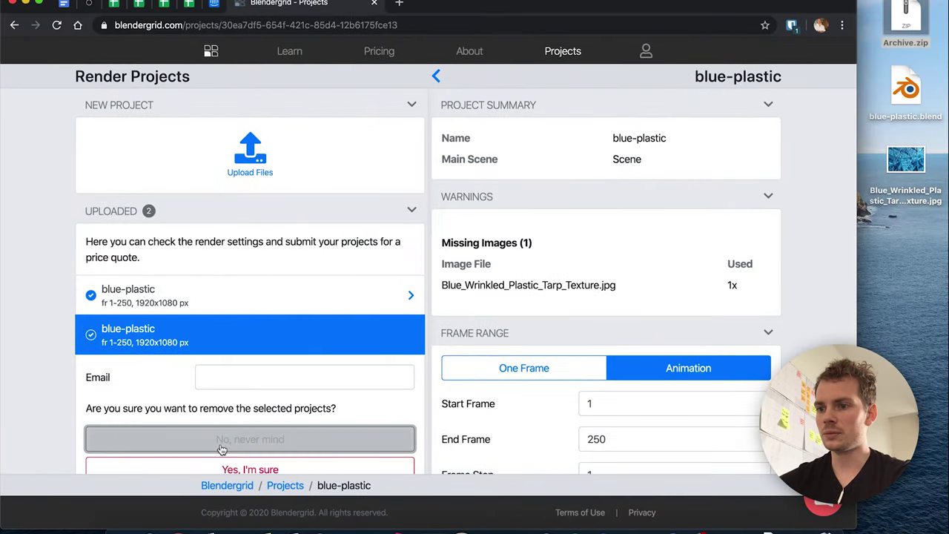
click(220, 462)
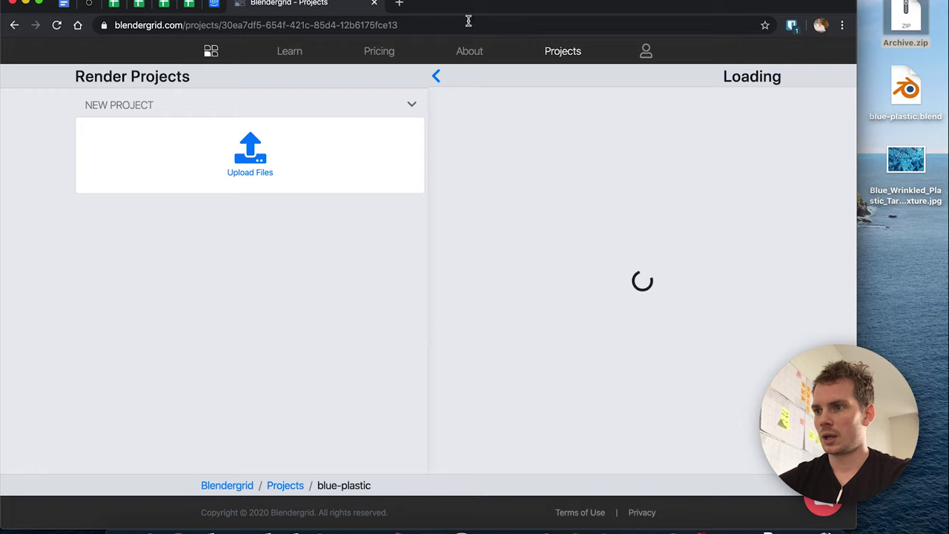
key(ctrl+Left)
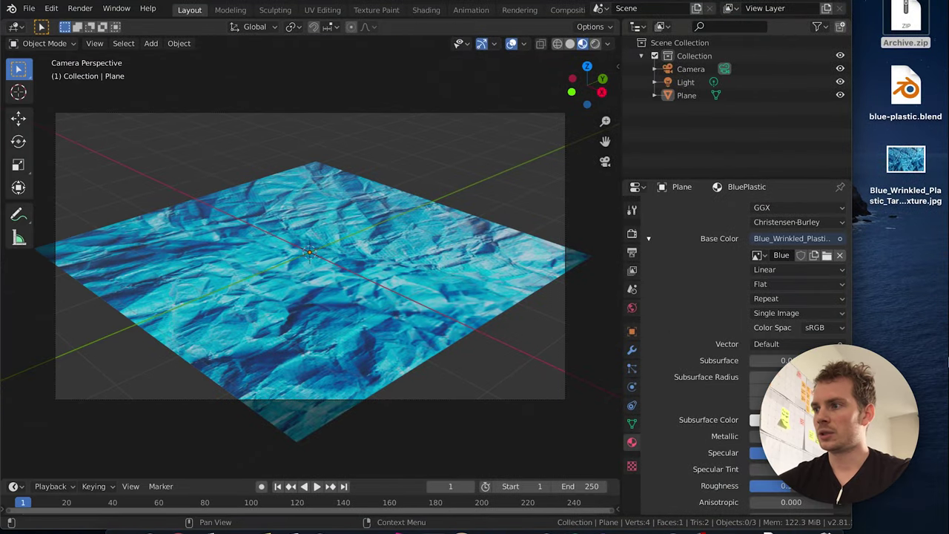
click(926, 249)
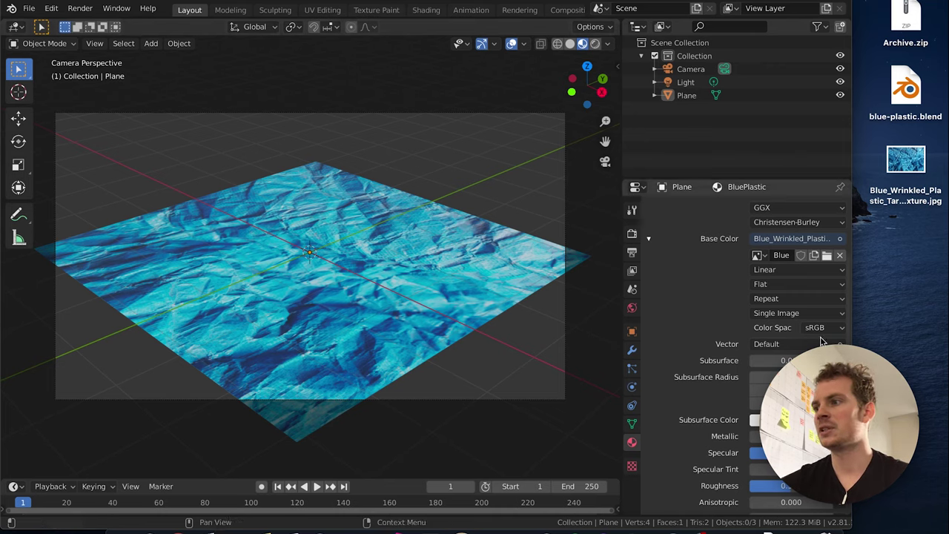
Check the .blend's size, then pack the tarp texture with File > External Data > Pack All Into .blend.
click(907, 92)
key(space)
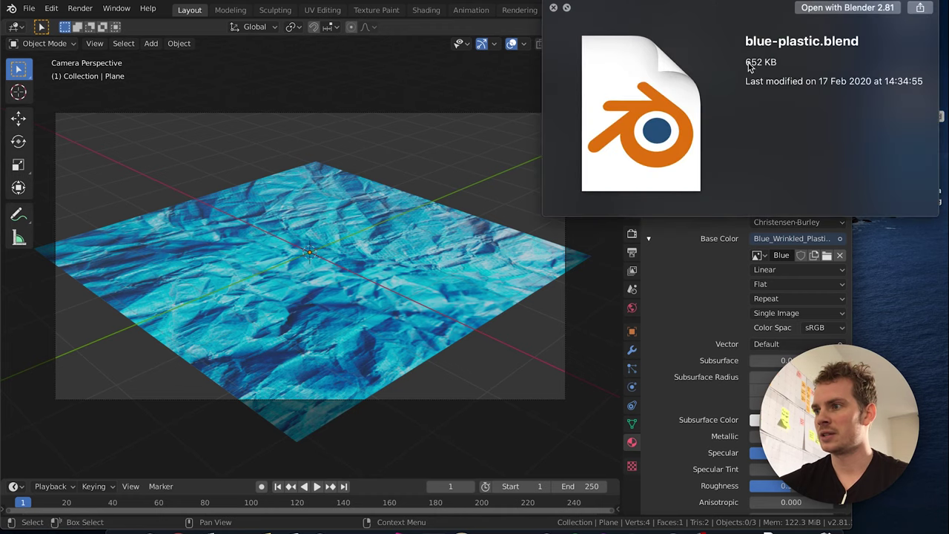
key(space)
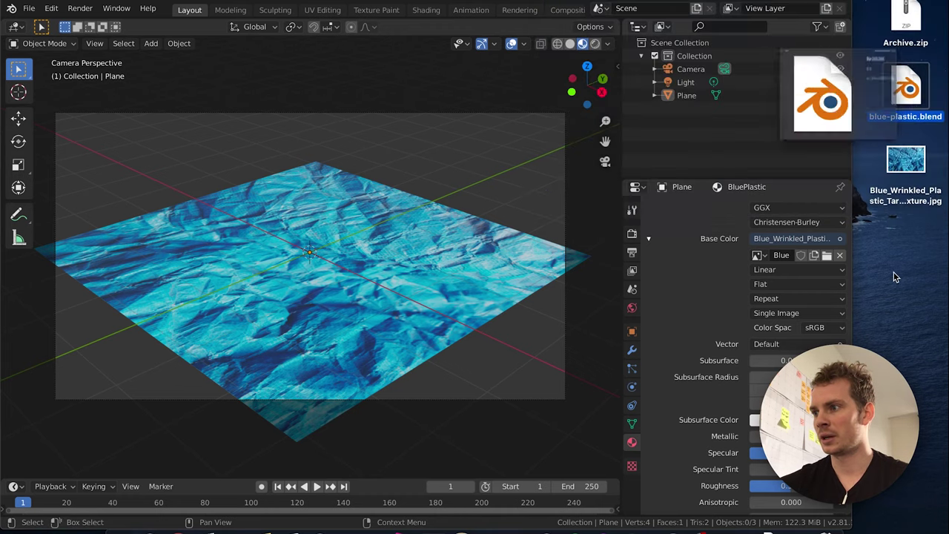
click(911, 139)
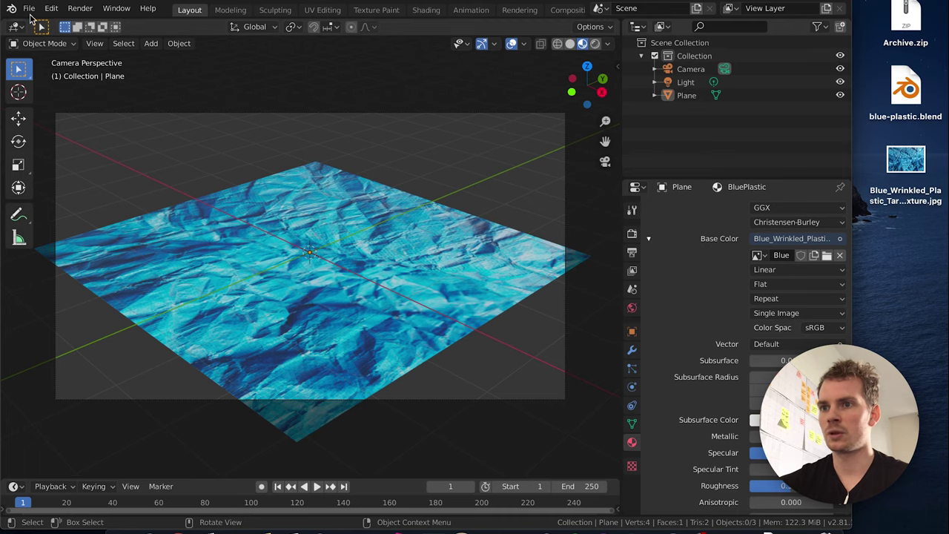
click(29, 8)
mouse_move(62, 218)
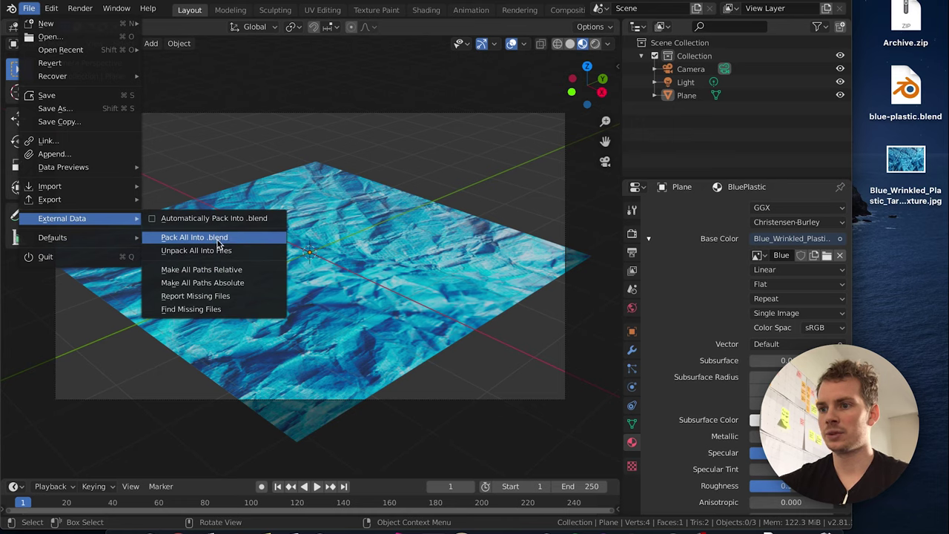
click(218, 240)
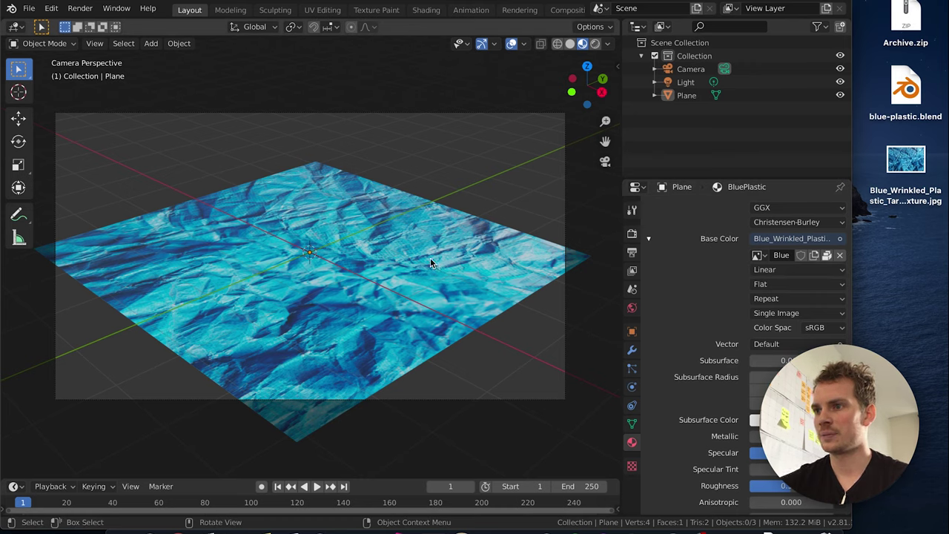
Check blue-plastic.blend's current file size in Quick Look.
click(911, 123)
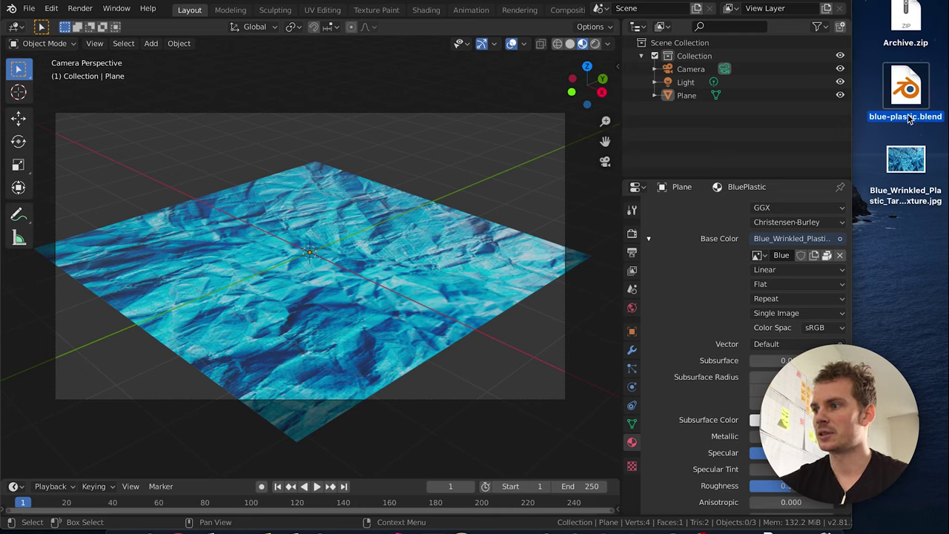
key(space)
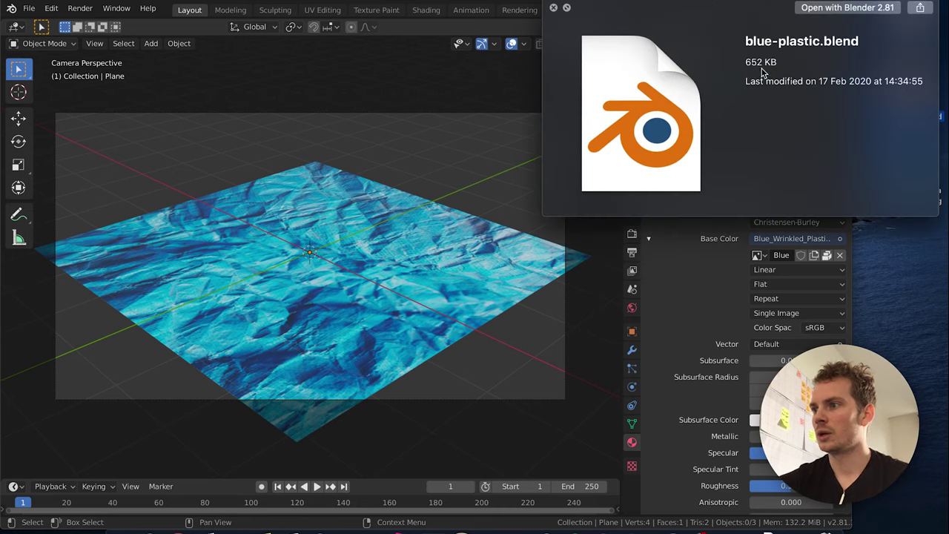
key(space)
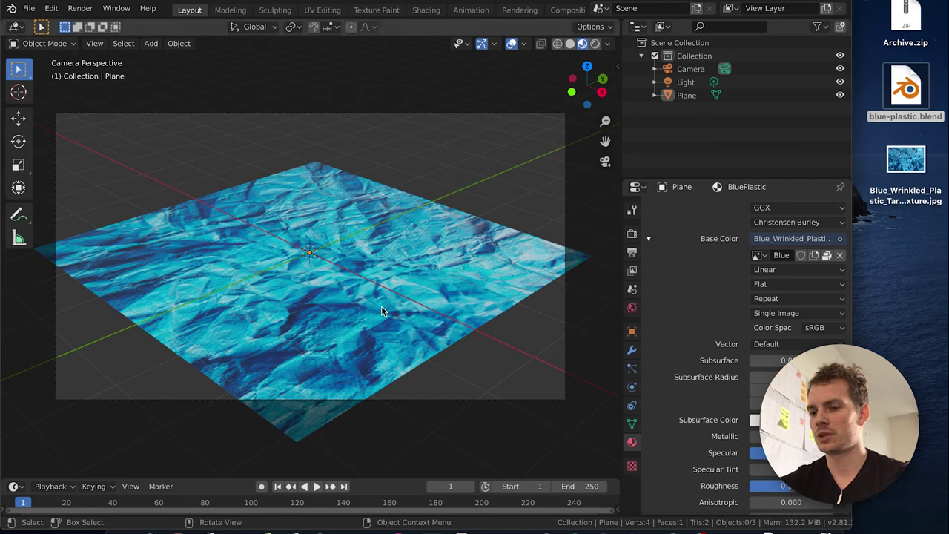
Save the blend with the packed texture and confirm it has grown to 5,7 MB.
key(ctrl+s)
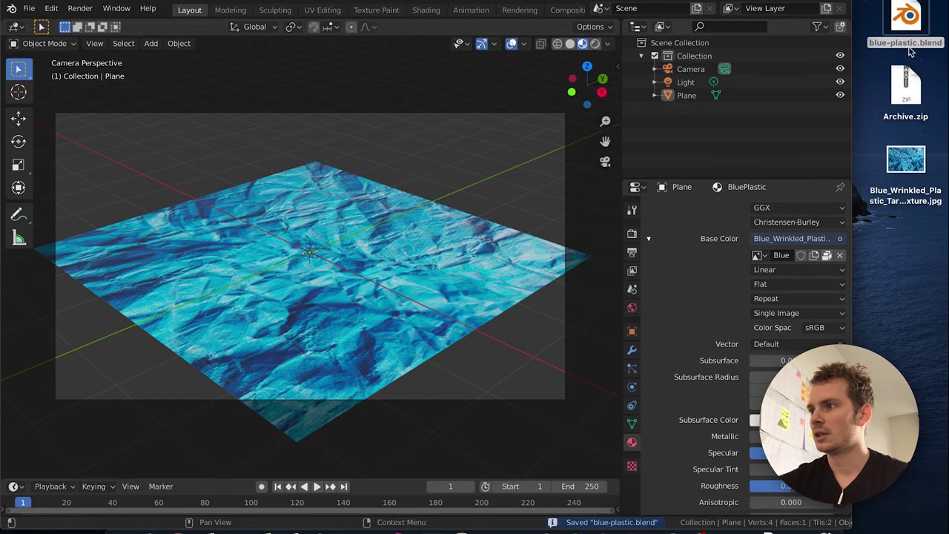
key(space)
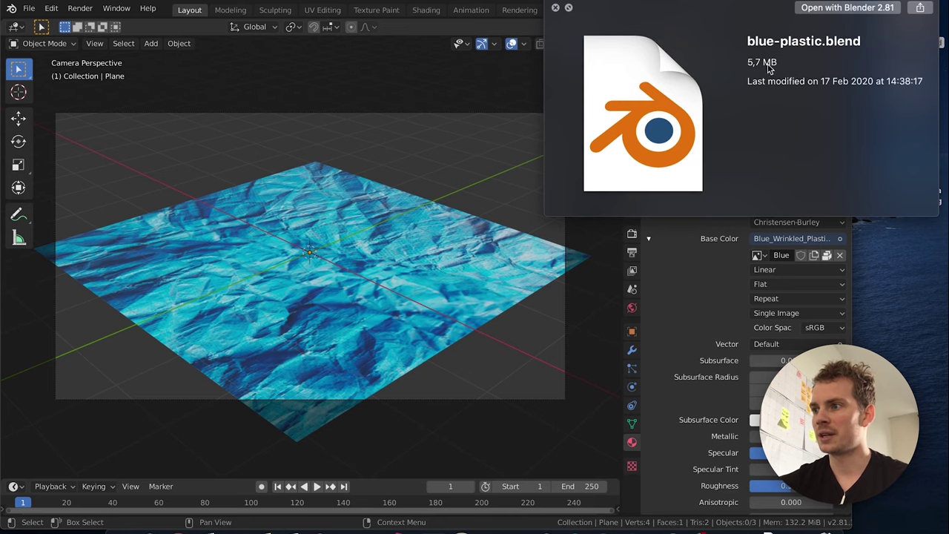
key(space)
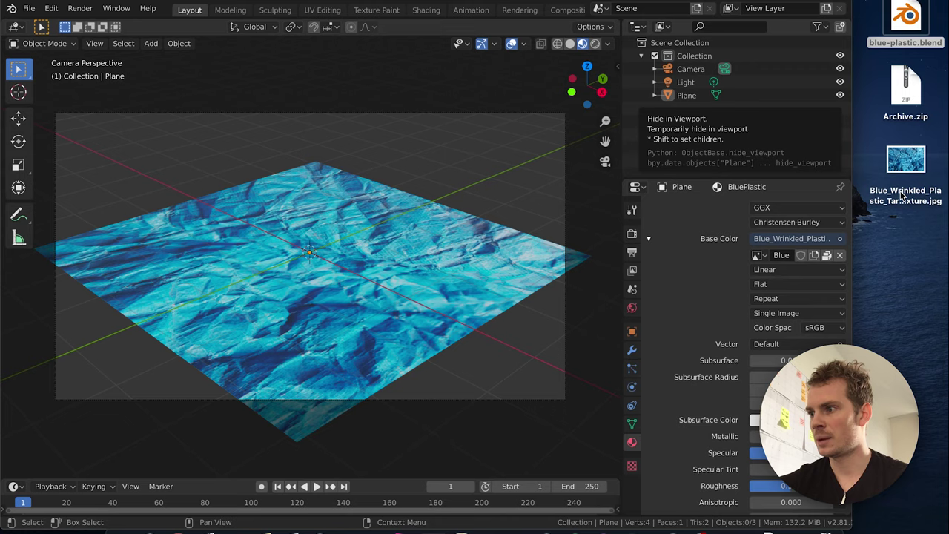
click(902, 197)
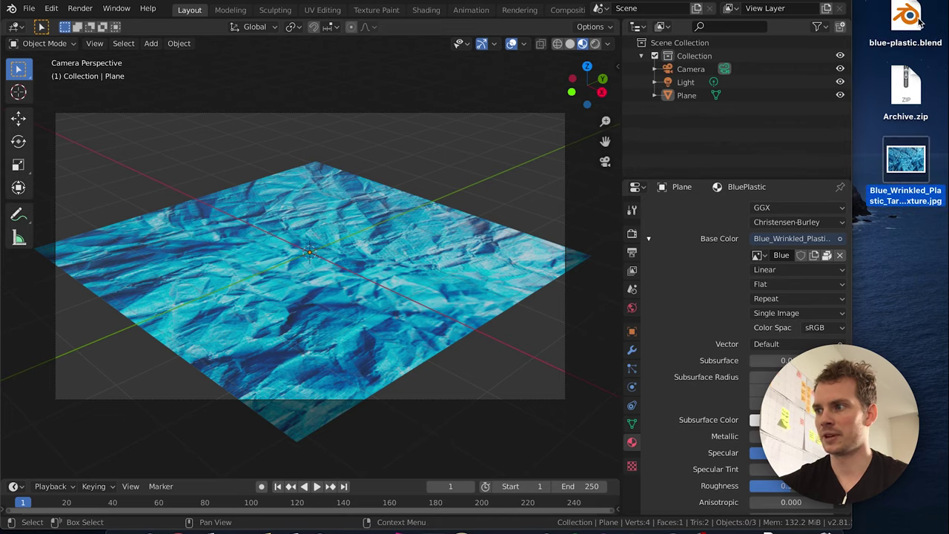
key(ctrl+Right)
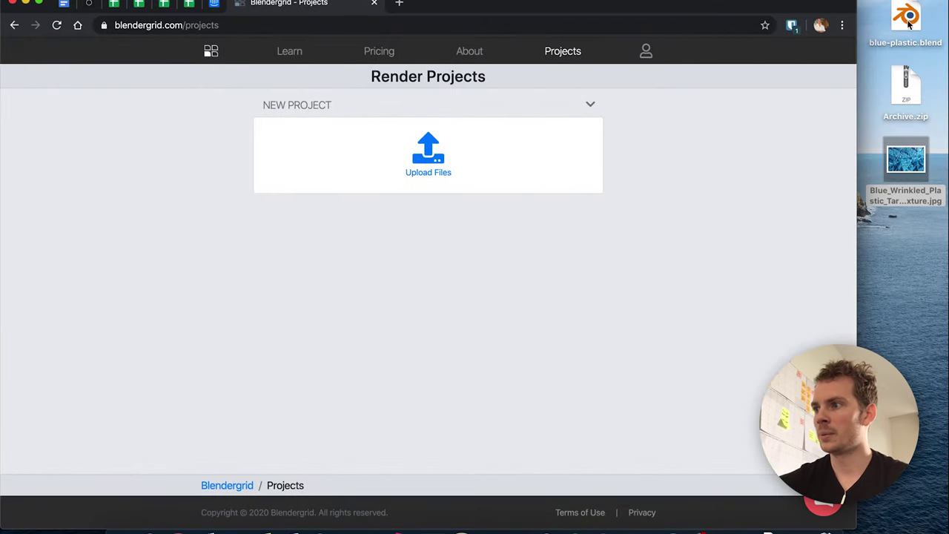
Upload the packed blue-plastic.blend and confirm it shows frames 1–250 at 1920x1080 with no warnings.
drag(907, 22, 482, 156)
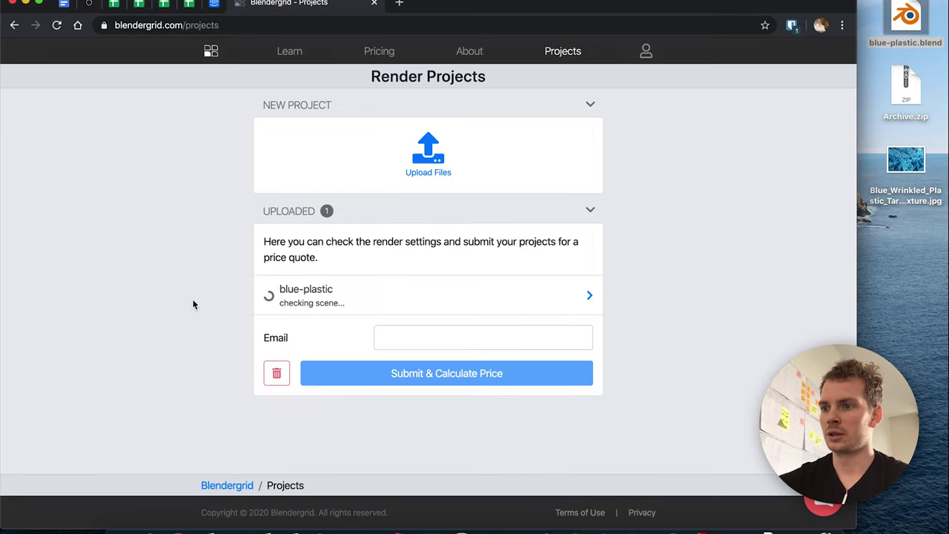
click(329, 296)
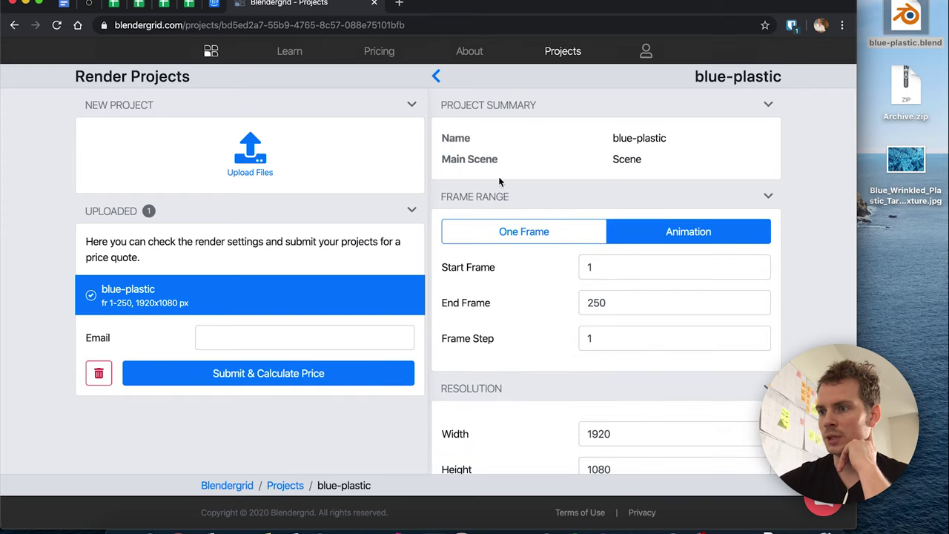
scroll(452, 389, down, 3)
scroll(451, 389, up, 3)
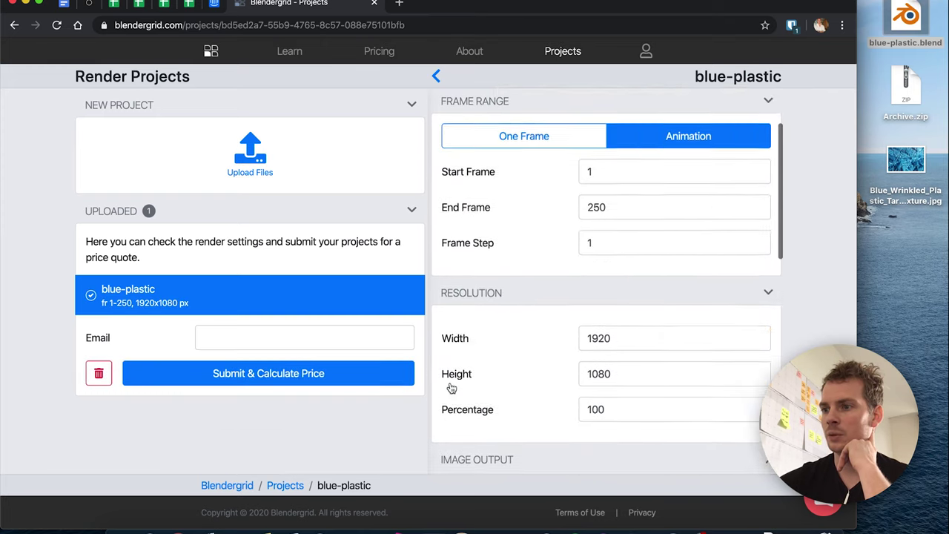